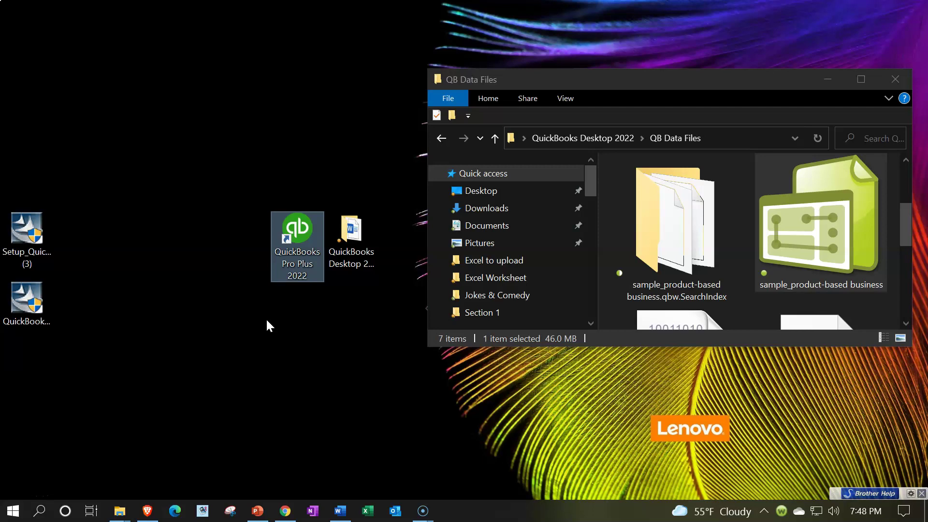
# View the file properties of the sample_product-based business company file in QB Data Files
pyautogui.doubleClick(806, 214)
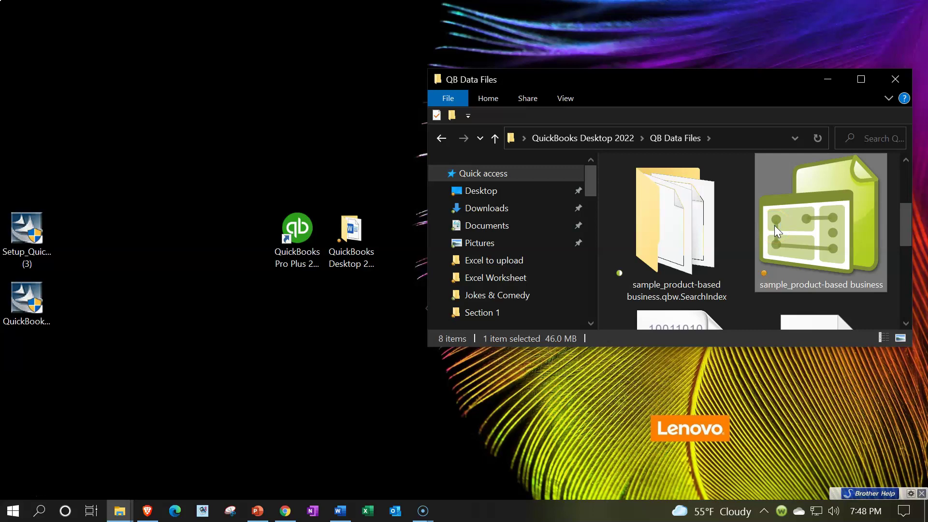
pyautogui.moveTo(774, 225)
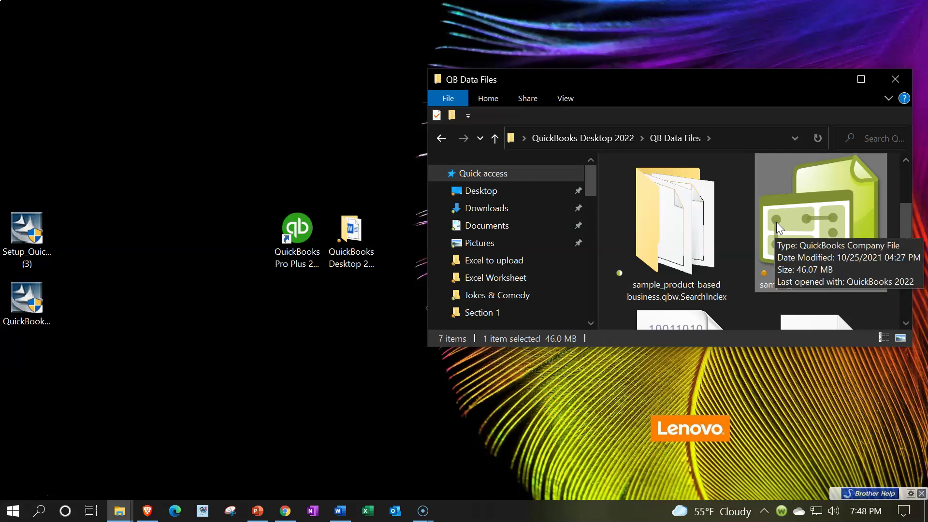
pyautogui.rightClick(800, 192)
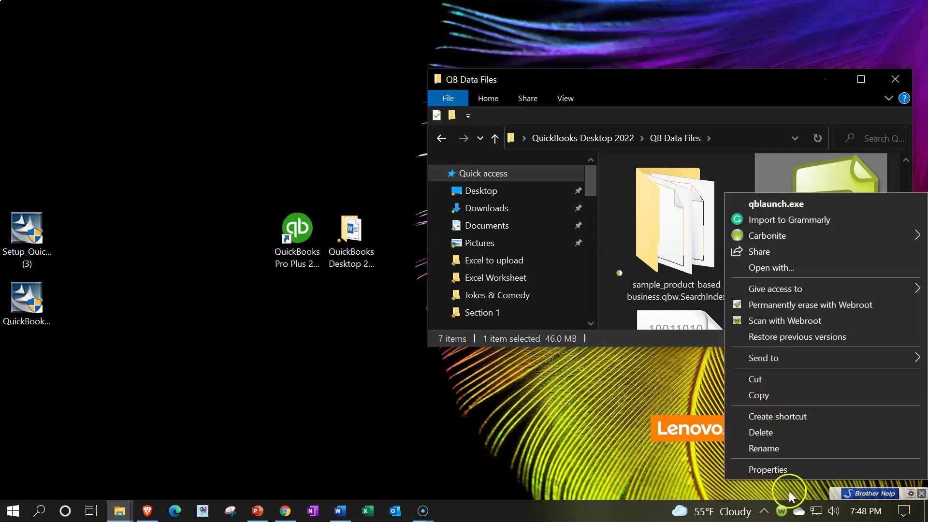
pyautogui.click(770, 471)
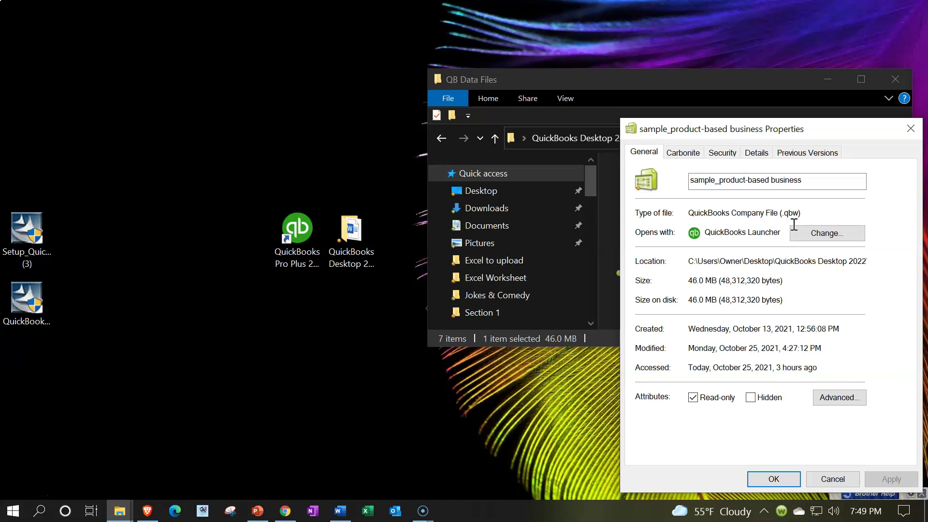
pyautogui.click(910, 128)
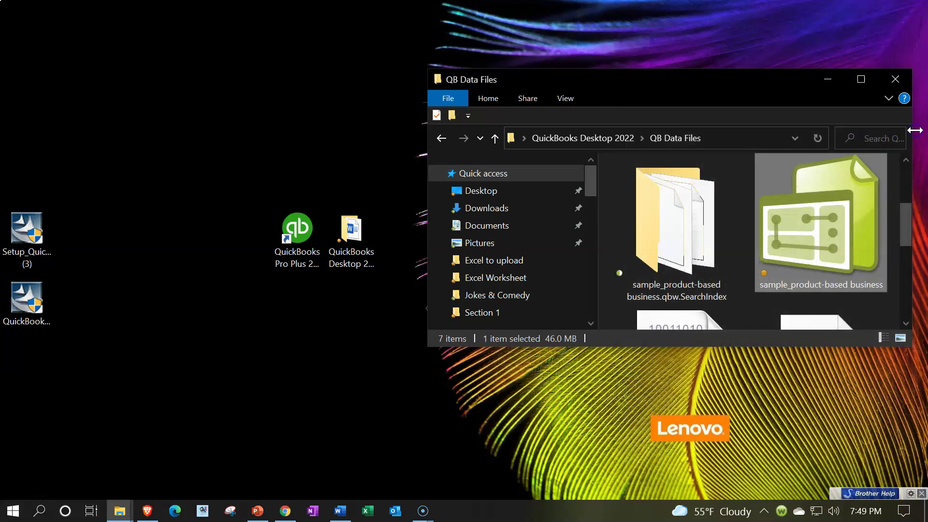
# Go up to the QuickBooks Desktop 2022 folder and display its contents as extra large icons in a taller window
pyautogui.click(589, 137)
pyautogui.click(565, 99)
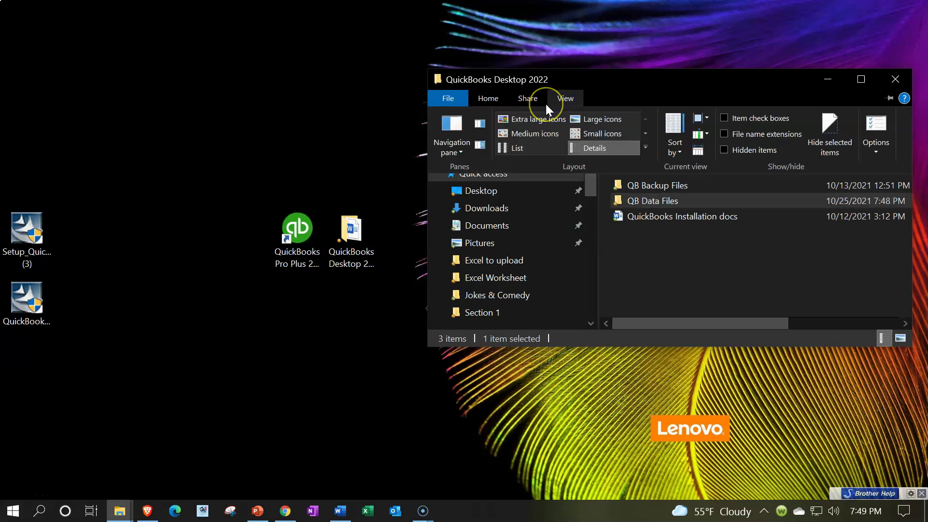
pyautogui.click(549, 117)
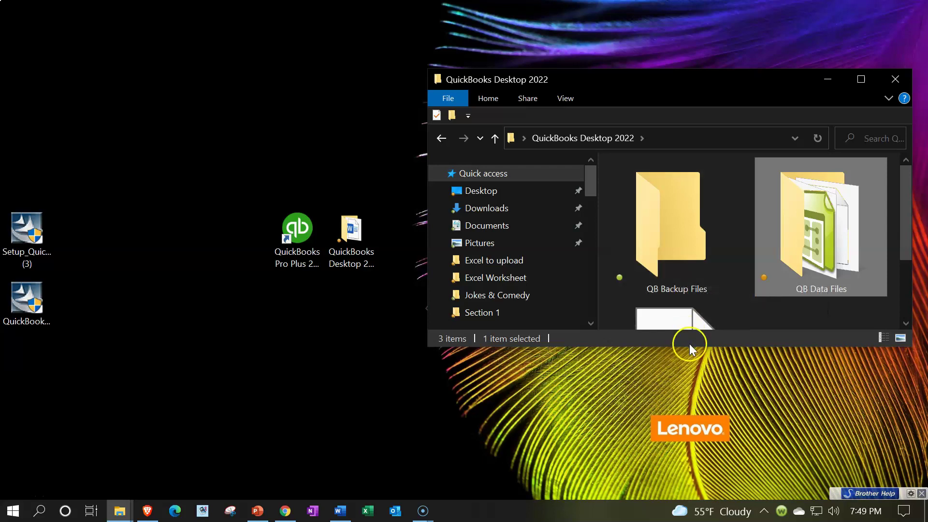
pyautogui.moveTo(689, 346); pyautogui.dragTo(692, 443)
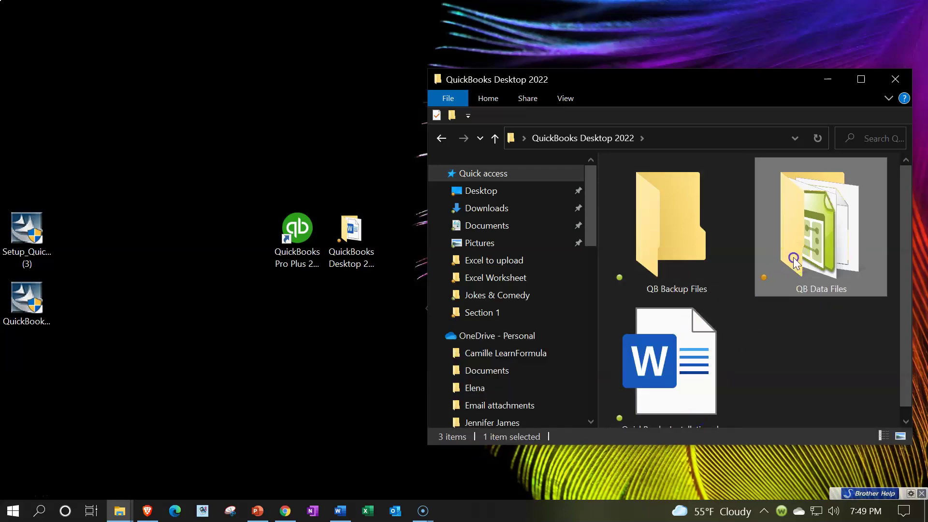
# Examine the contents of the QB Data Files folder, and return to the parent folder to locate QB Backup Files
pyautogui.doubleClick(793, 258)
pyautogui.scroll(-5, 773, 291)
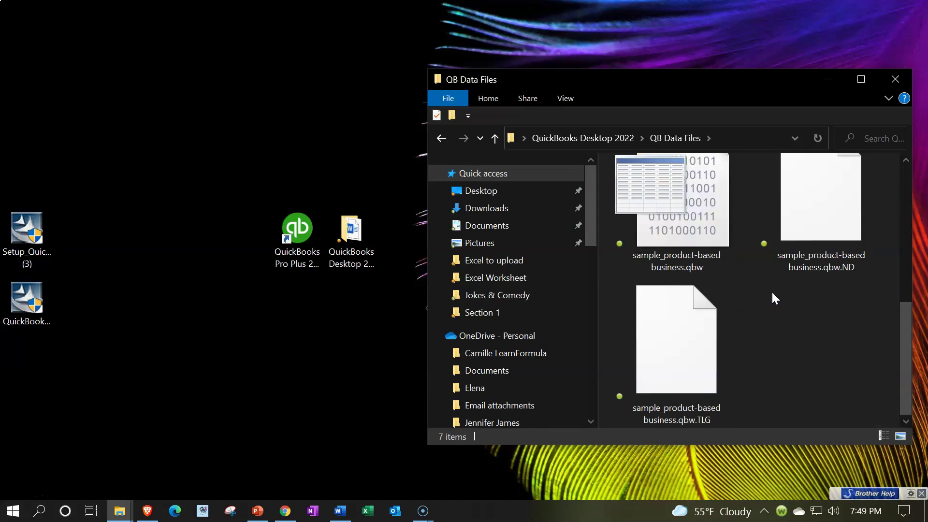
pyautogui.scroll(5, 771, 291)
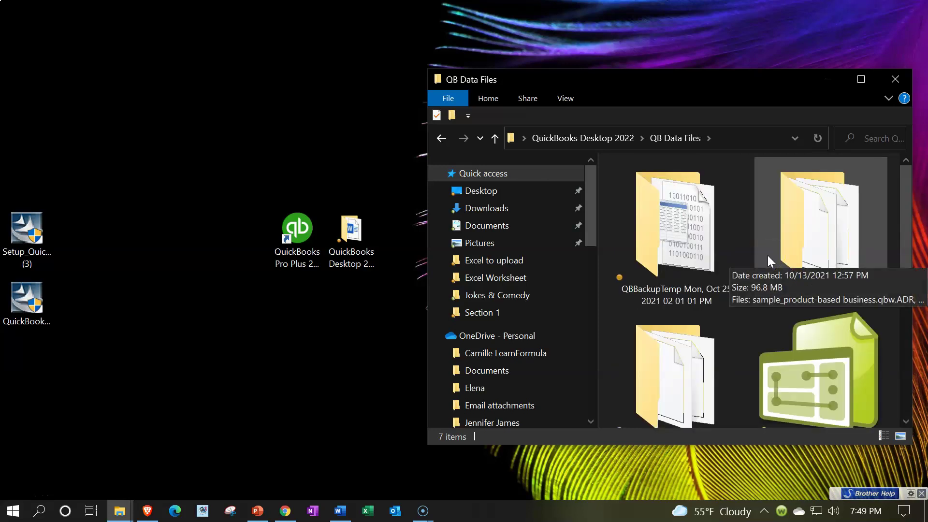
pyautogui.click(556, 138)
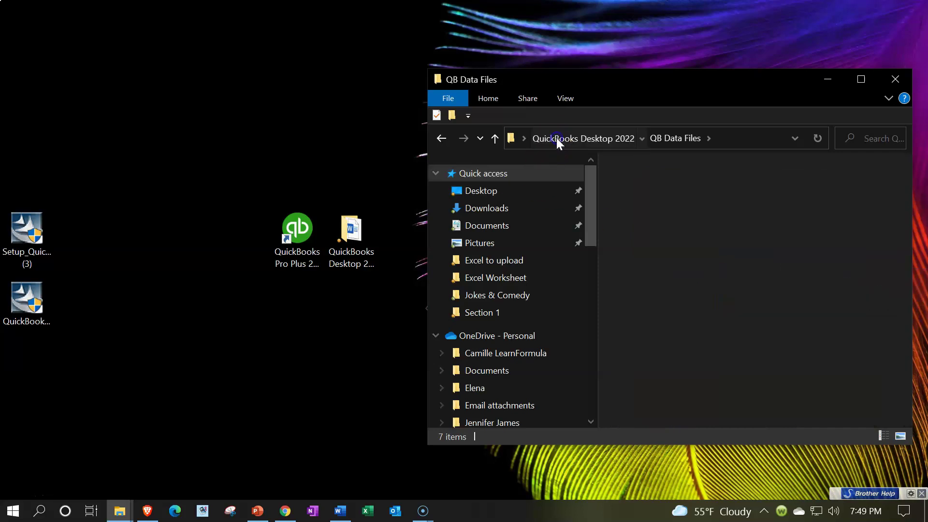
pyautogui.click(659, 245)
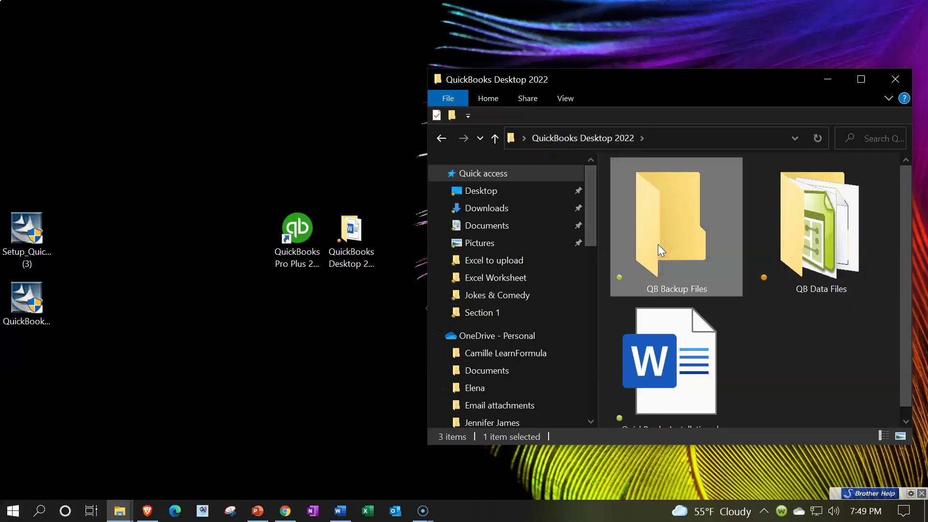
# Open sample_product-based business.qbw in QuickBooks Pro Plus 2022 and close its Home and Report Center windows
pyautogui.click(306, 239)
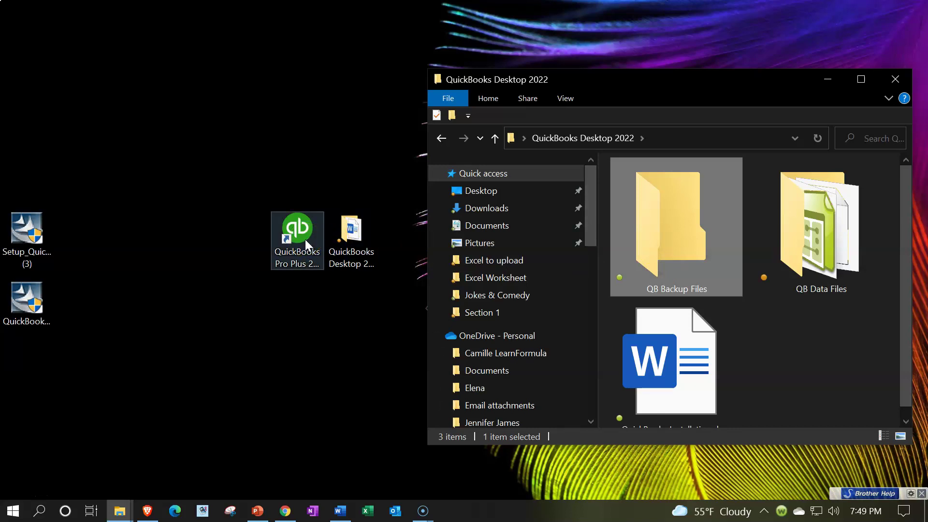
pyautogui.doubleClick(305, 239)
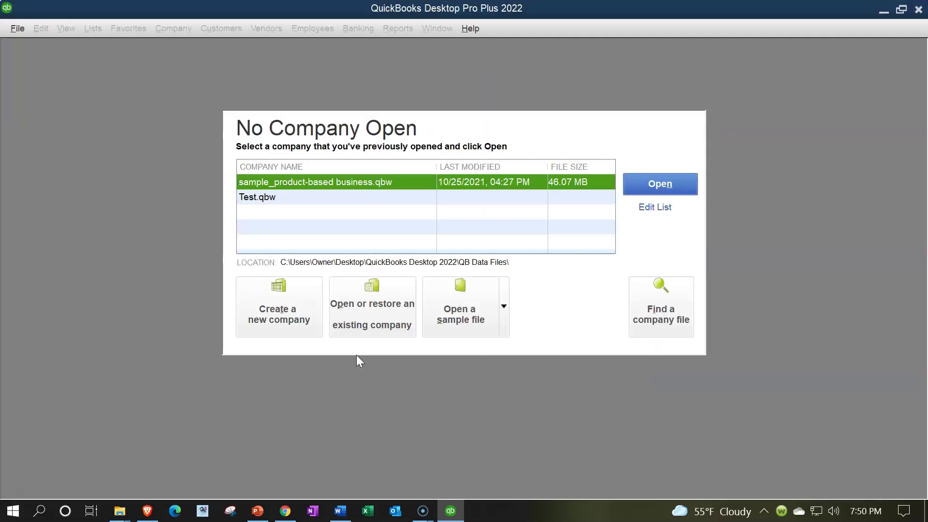
pyautogui.doubleClick(330, 184)
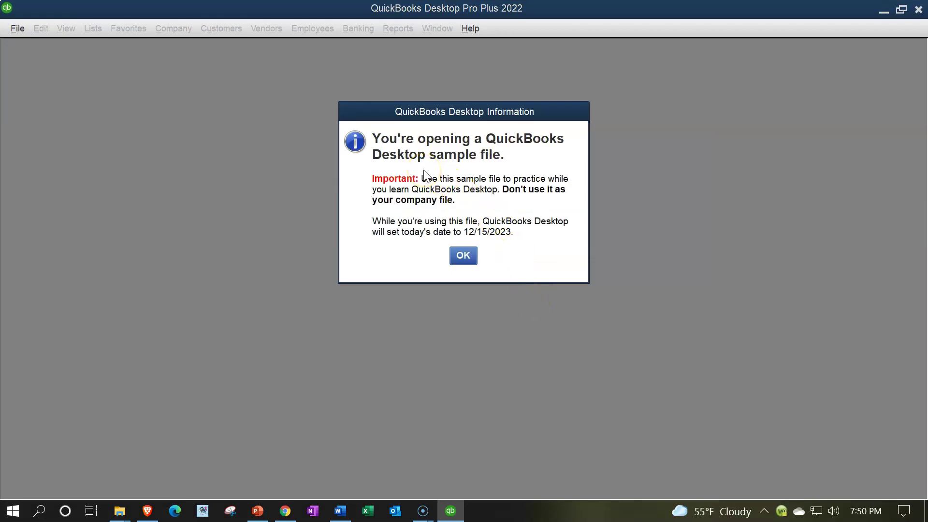
pyautogui.click(470, 257)
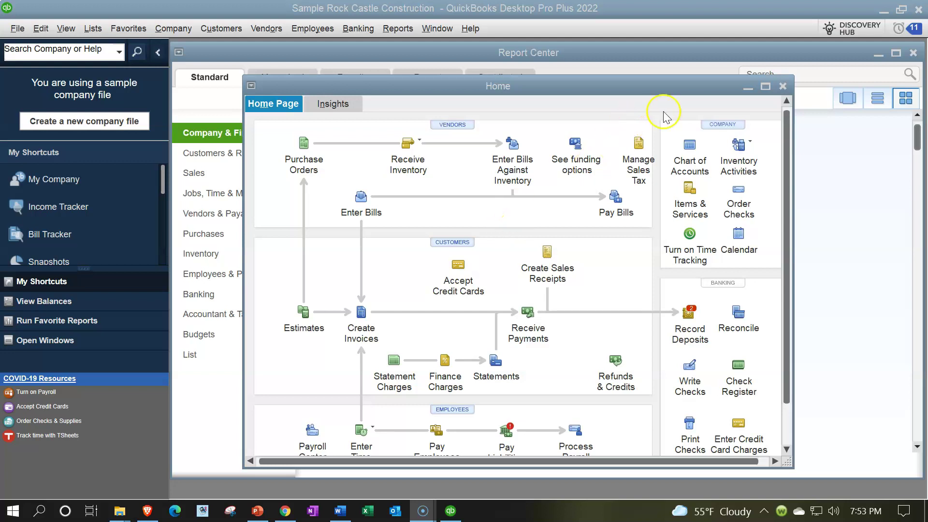
pyautogui.click(782, 86)
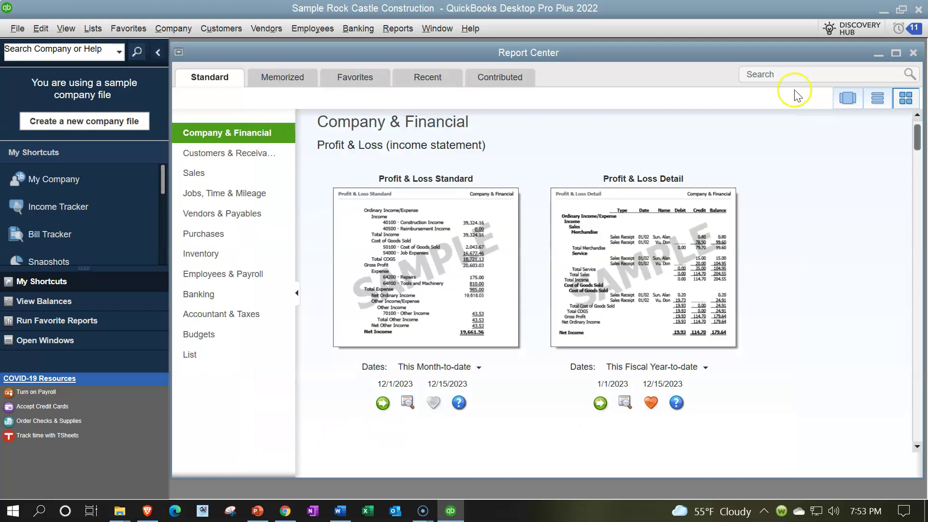
pyautogui.click(912, 53)
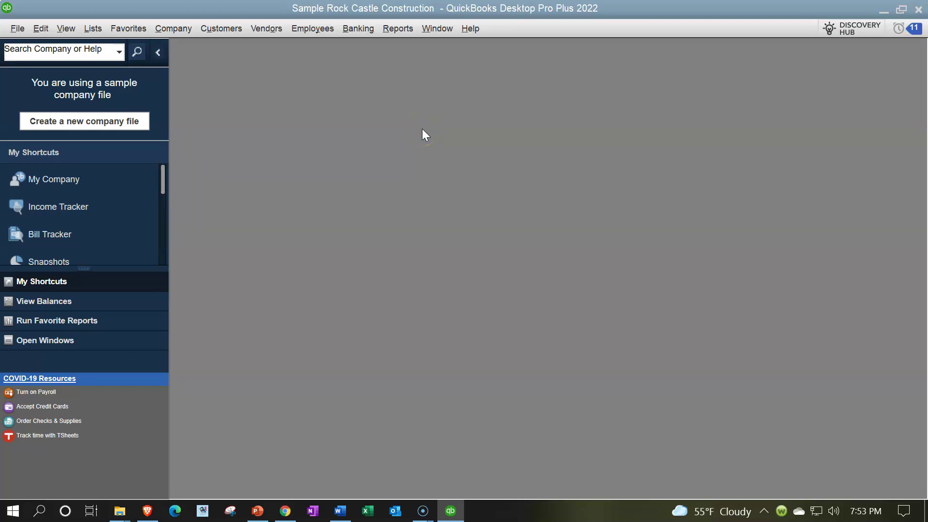
# Start creating a backup of the company file, choosing a local backup, and proceed to the backup options
pyautogui.click(17, 30)
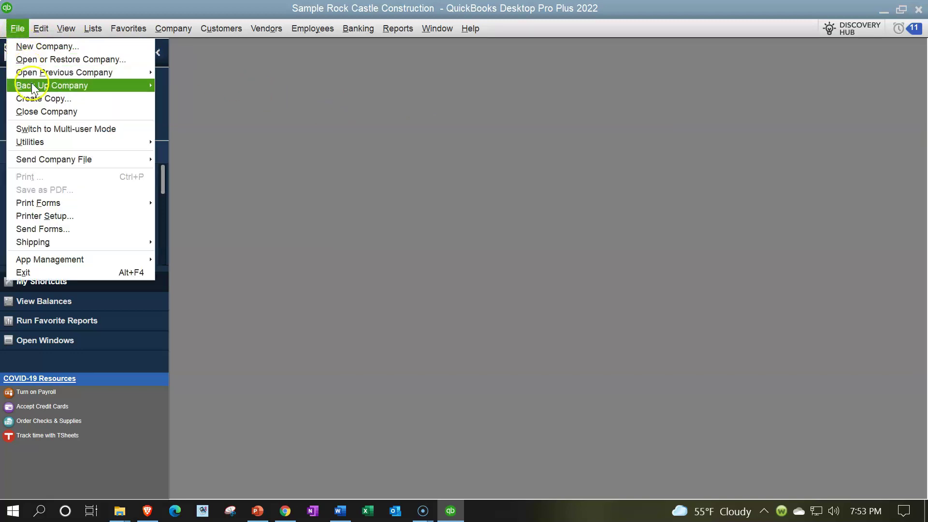
pyautogui.click(70, 87)
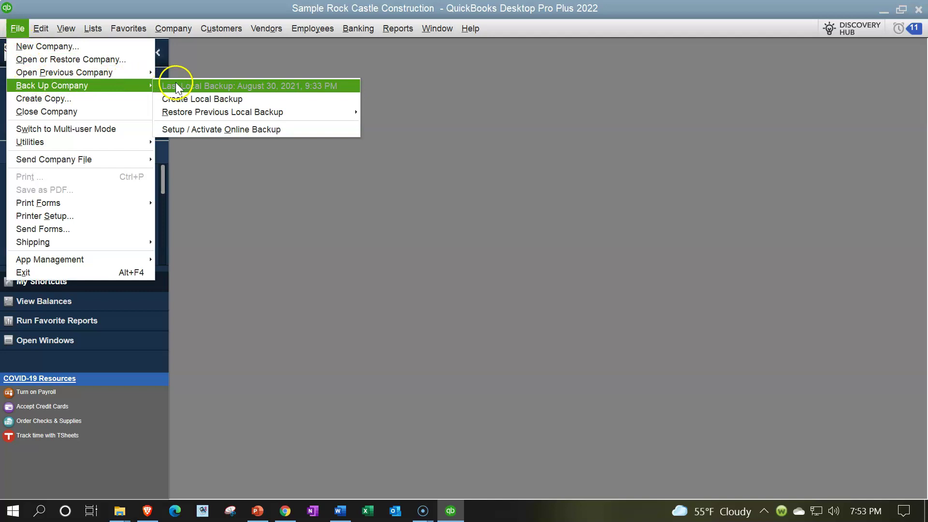
pyautogui.click(247, 100)
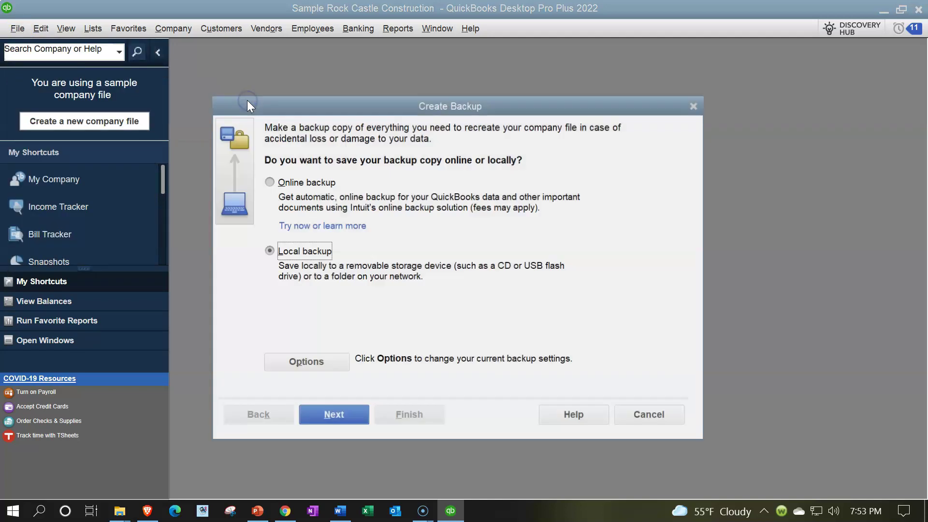
pyautogui.click(269, 183)
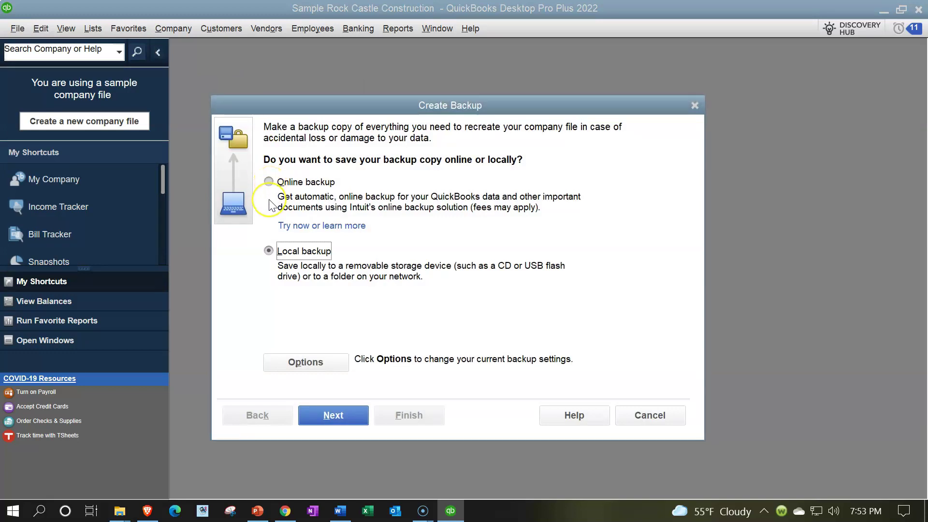
pyautogui.click(264, 252)
pyautogui.click(338, 415)
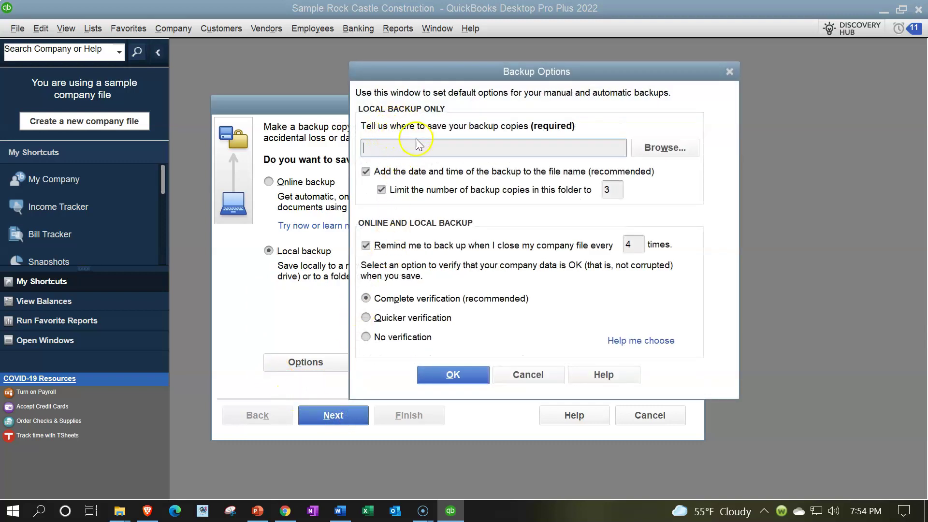
# Set the backup save location to the QB Backup Files folder inside QuickBooks Desktop 2022 on the Desktop
pyautogui.click(661, 156)
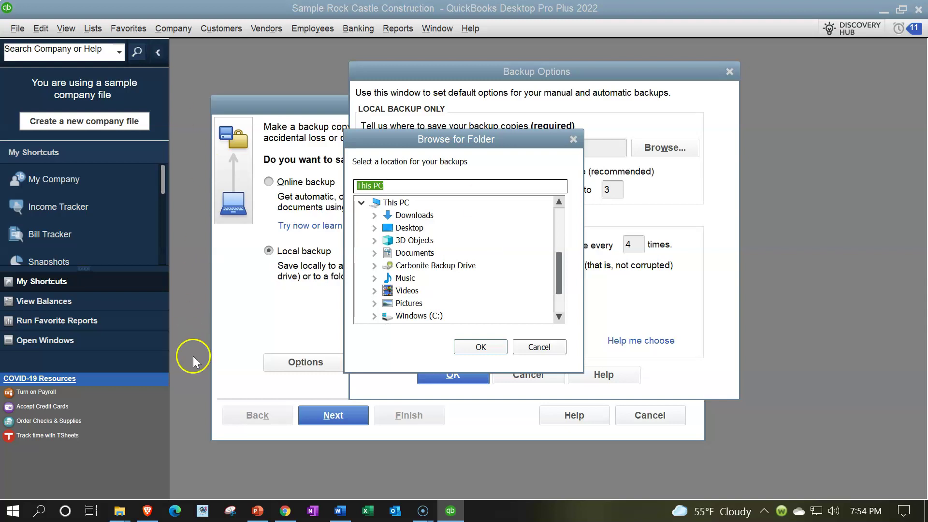
pyautogui.click(374, 228)
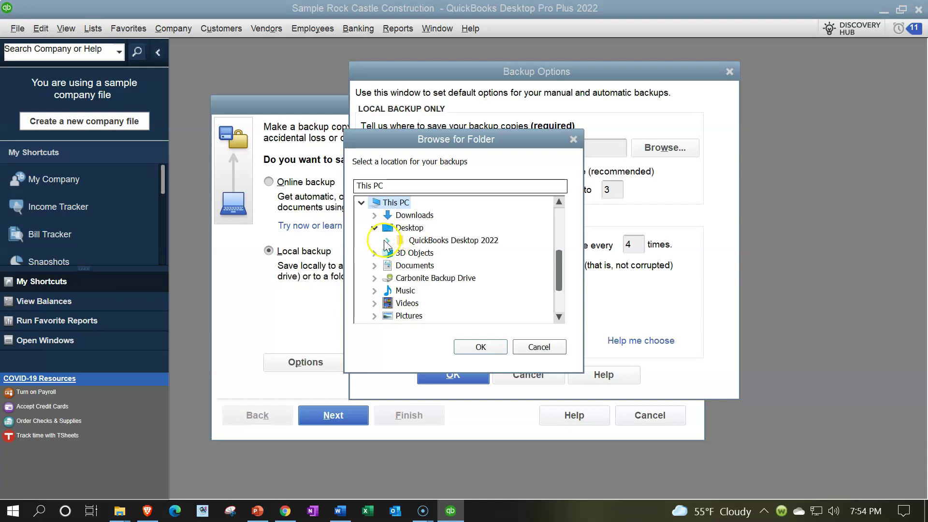
pyautogui.click(386, 240)
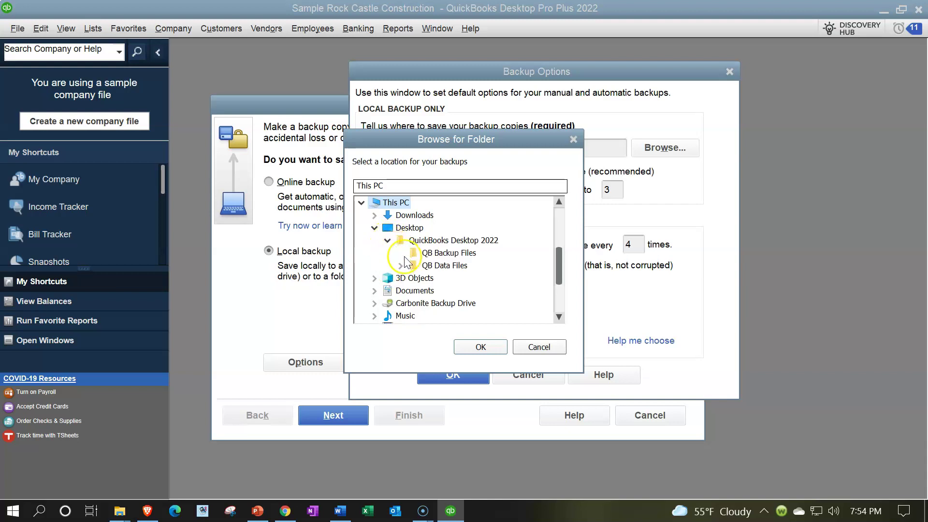
pyautogui.click(425, 253)
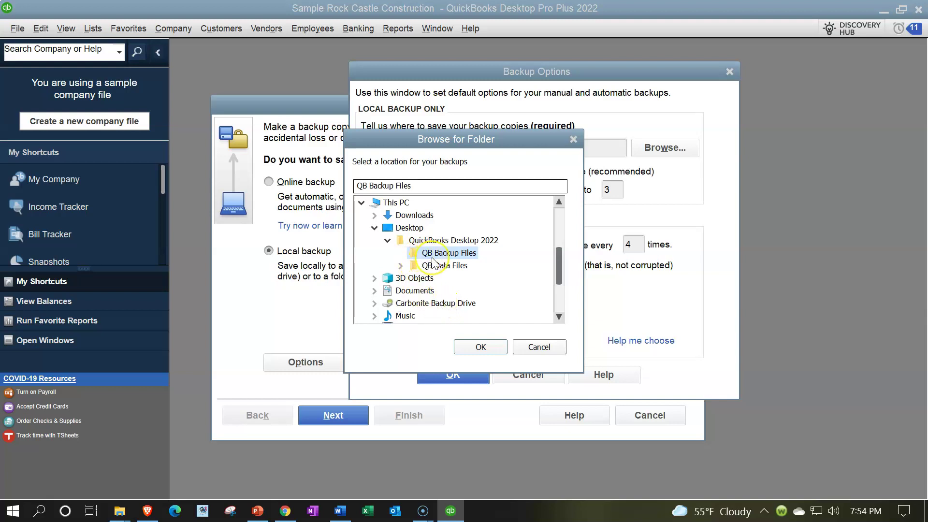
pyautogui.click(480, 345)
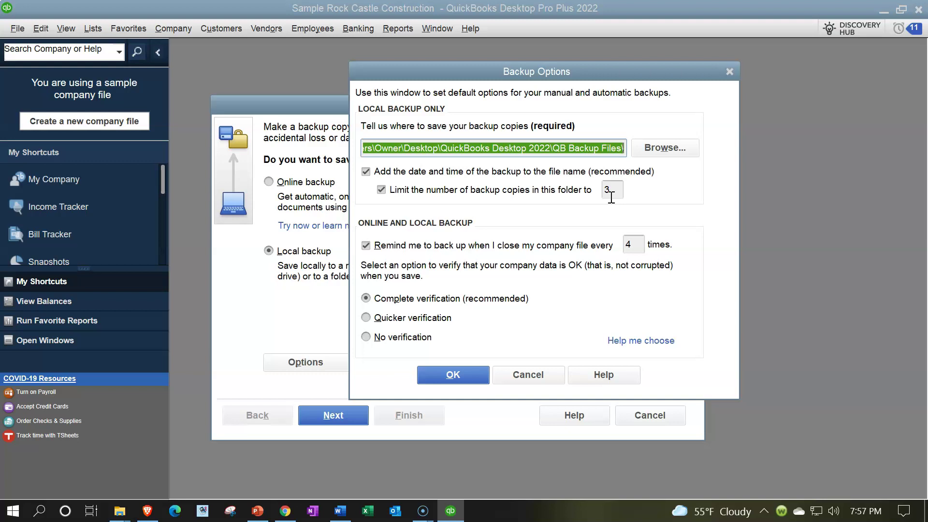
# Accept the backup options with a limit of 3 copies and keep the chosen location on drive C
pyautogui.click(610, 187)
pyautogui.click(473, 373)
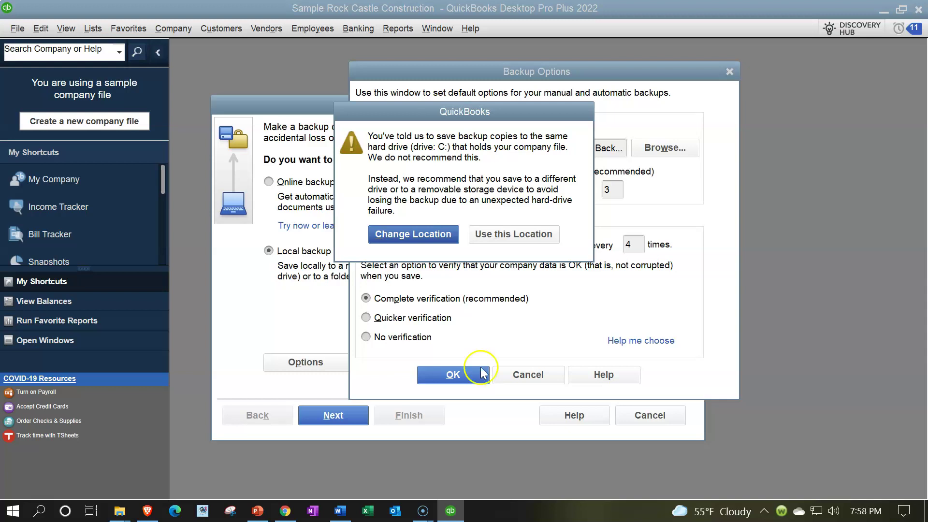
pyautogui.click(514, 236)
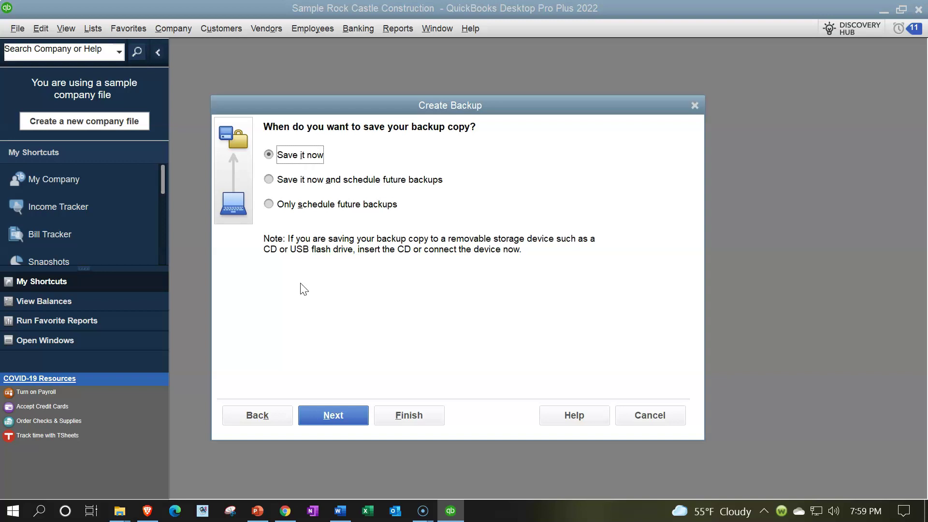
# Choose to save the backup now, and browse from the Desktop through QuickBooks Desktop 2022 to QB Backup Files as its destination
pyautogui.click(334, 415)
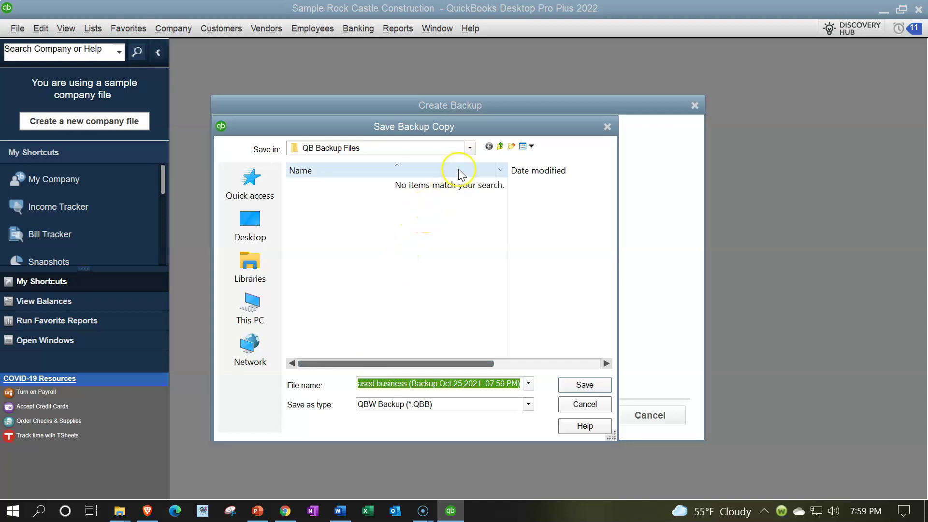
pyautogui.click(469, 153)
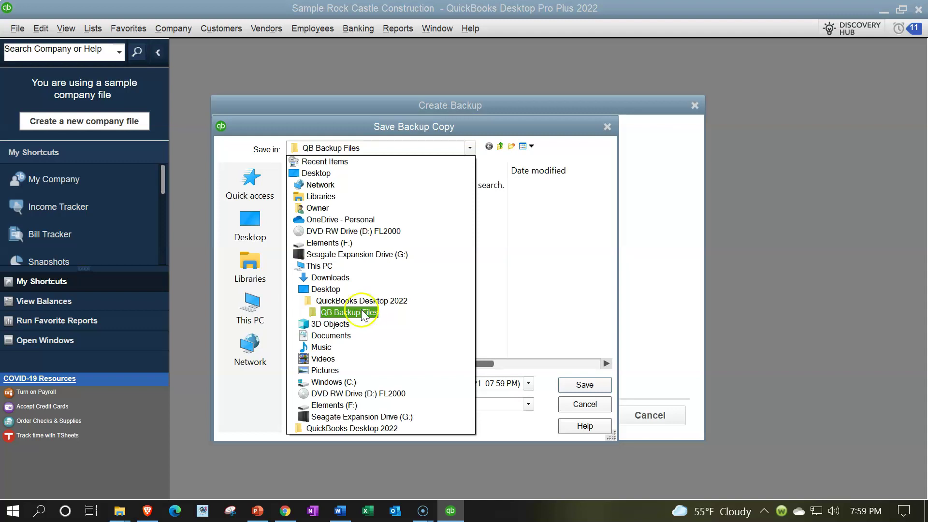
pyautogui.click(320, 290)
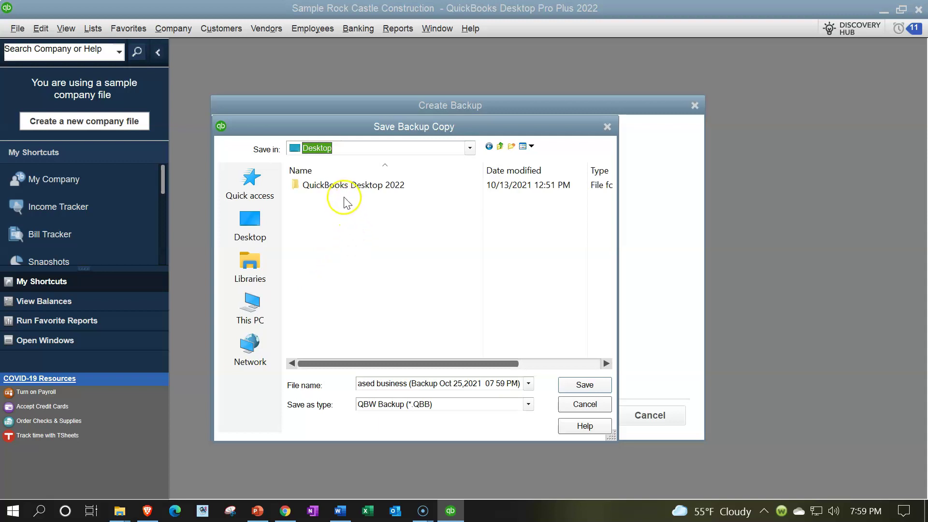
pyautogui.doubleClick(331, 184)
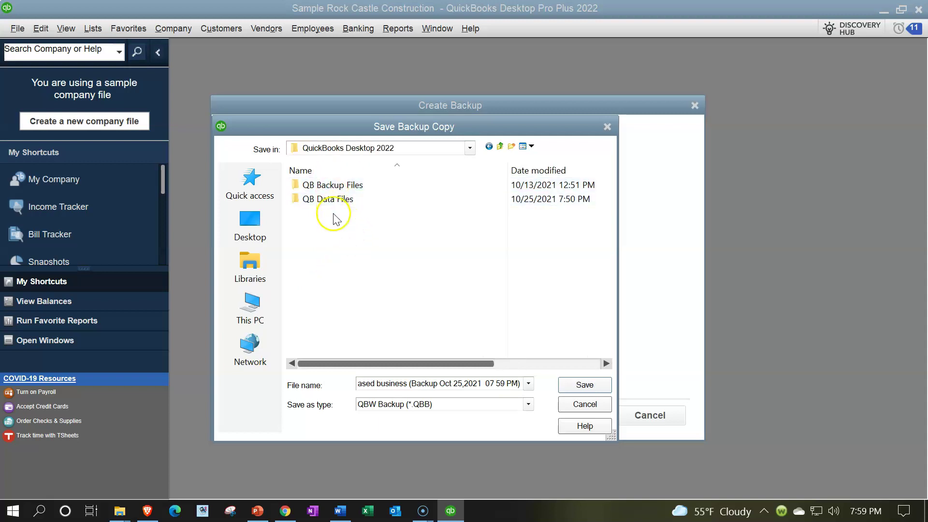
pyautogui.doubleClick(332, 185)
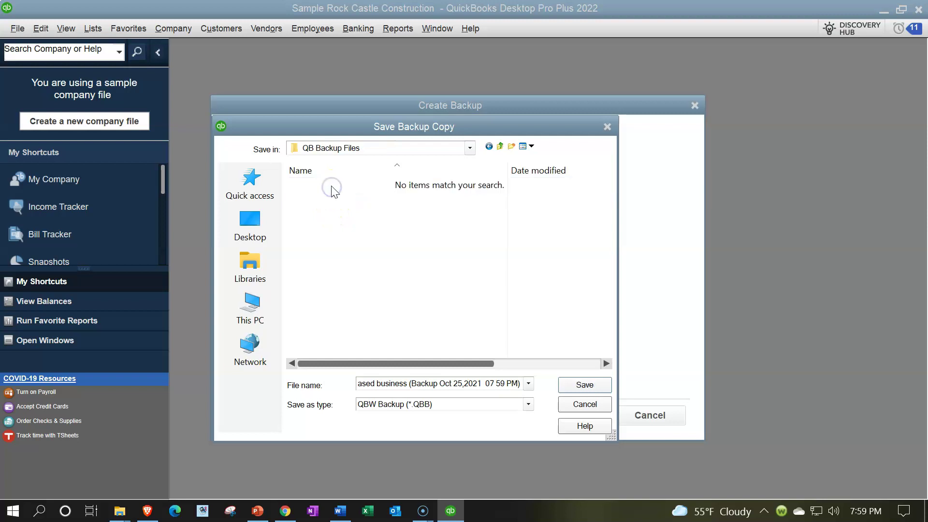
# Save the backup copy in QB Backup Files under its suggested dated file name, as a QBW Backup (*.QBB), and acknowledge the completion message
pyautogui.click(374, 385)
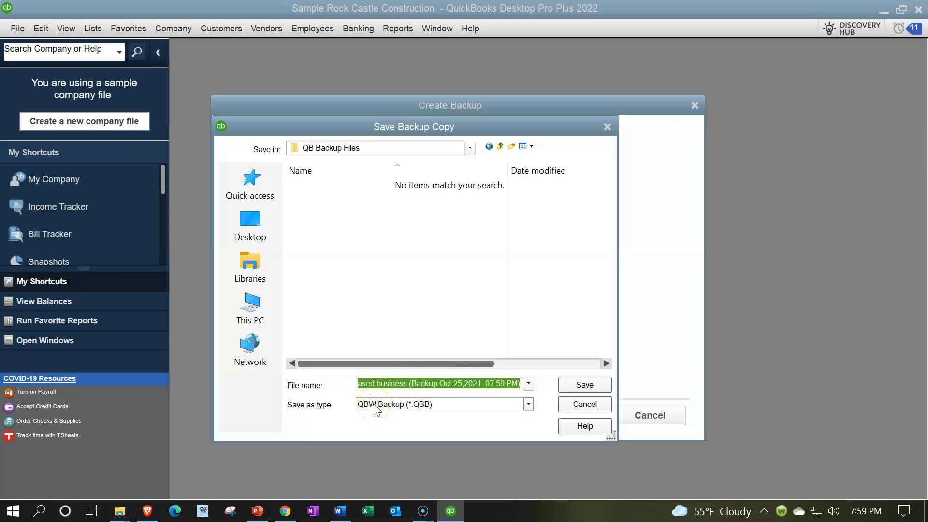
pyautogui.press('End')
pyautogui.click(424, 427)
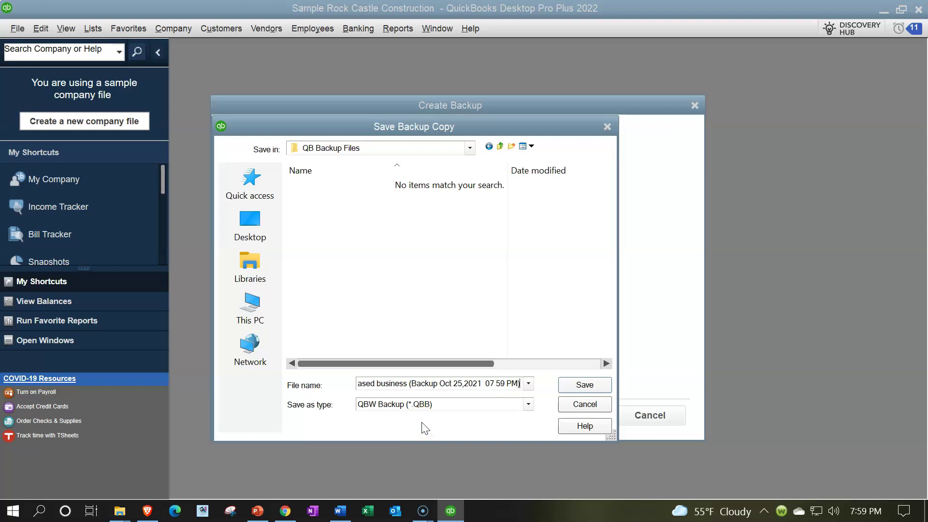
pyautogui.click(593, 387)
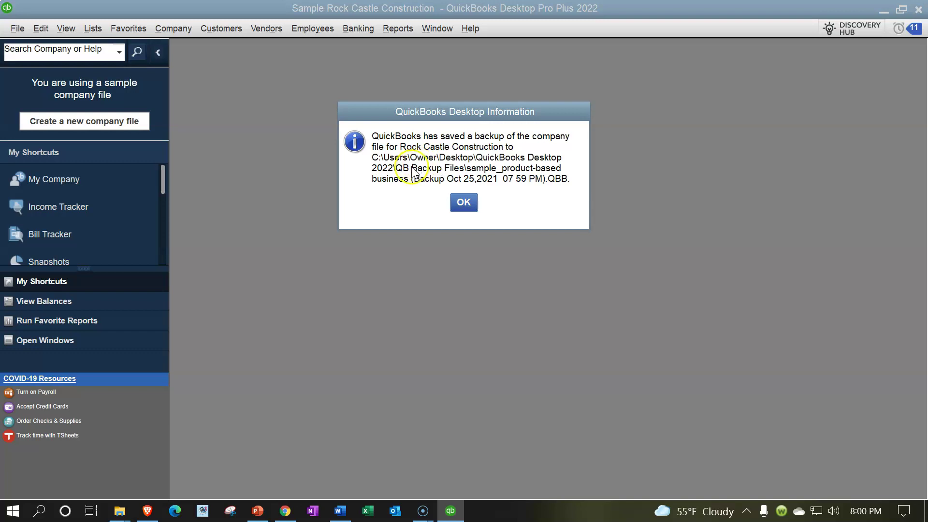
pyautogui.click(462, 202)
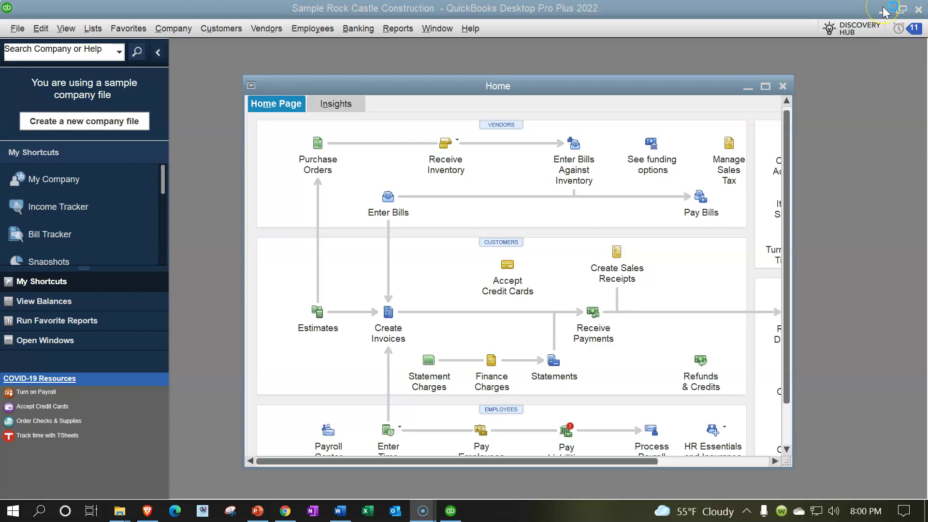
# Minimize the company file window and open the QB Backup Files folder in the QuickBooks Desktop 2022 folder in File Explorer
pyautogui.click(882, 10)
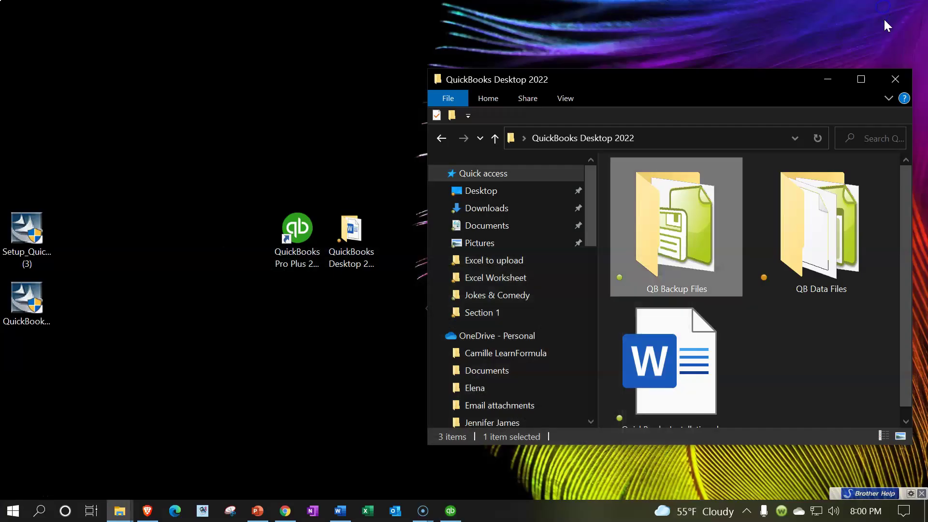
pyautogui.click(352, 248)
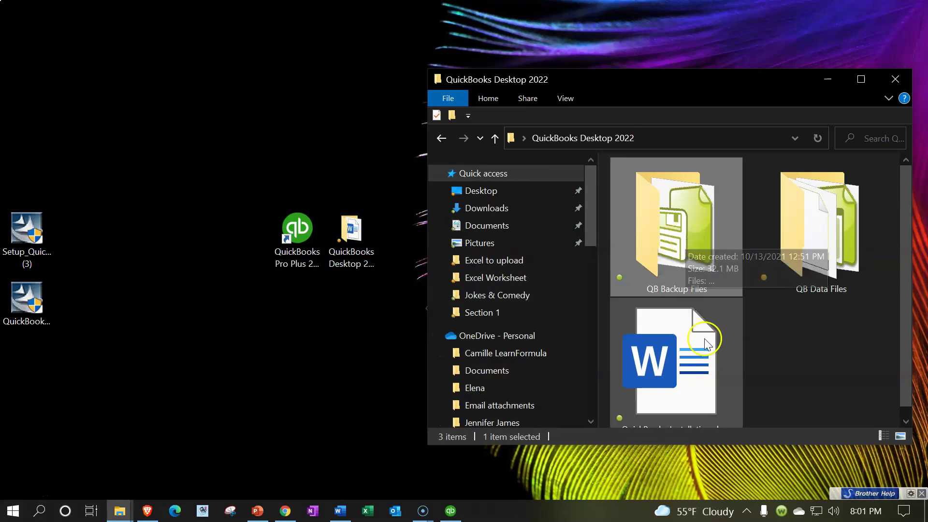
pyautogui.doubleClick(679, 223)
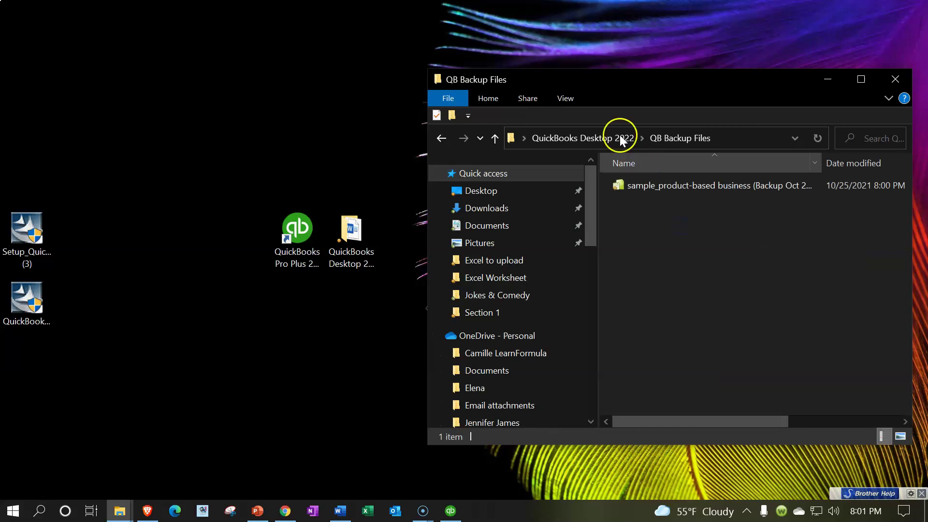
# Display the contents of the QB Backup Files folder as extra large icons
pyautogui.click(559, 93)
pyautogui.click(576, 119)
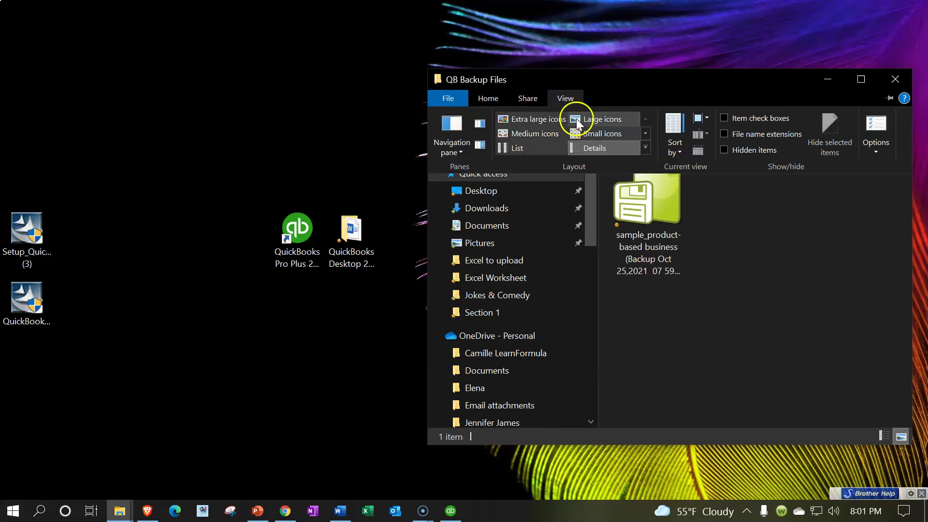
pyautogui.click(577, 98)
pyautogui.click(540, 112)
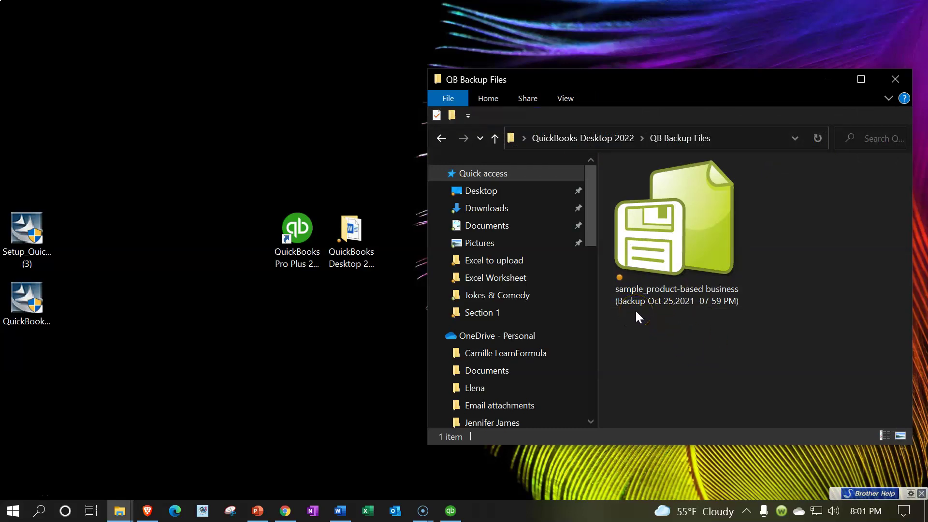
# Examine the properties of the sample_product-based business backup file, including its type, location, size and creation date, and close them
pyautogui.click(649, 310)
pyautogui.moveTo(650, 312)
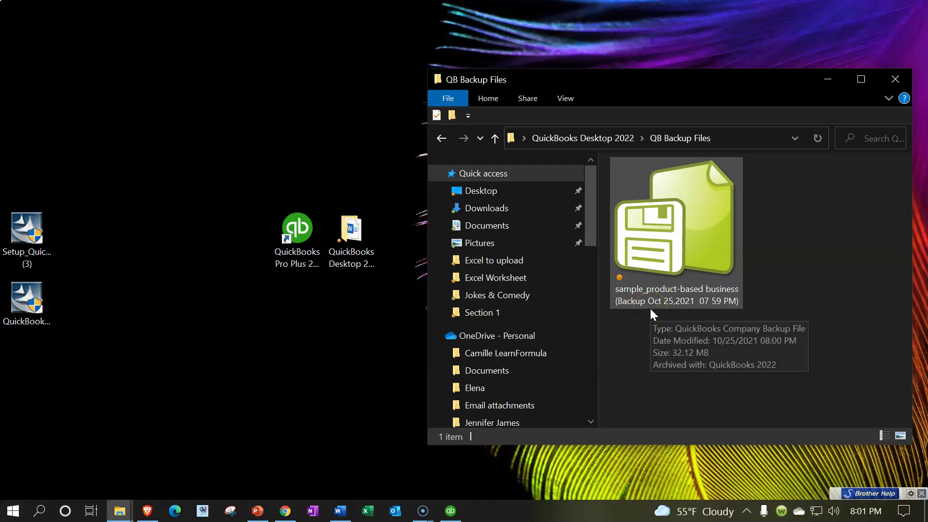
pyautogui.rightClick(660, 264)
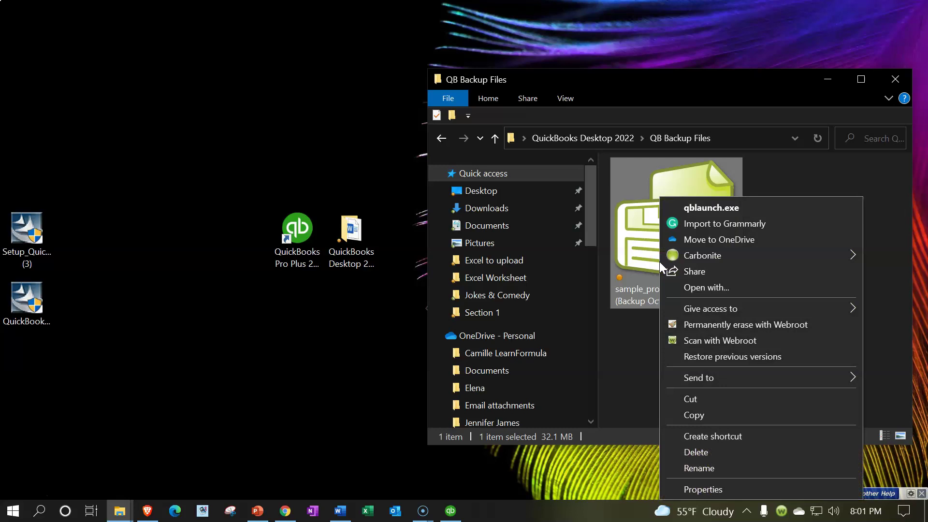
pyautogui.click(701, 490)
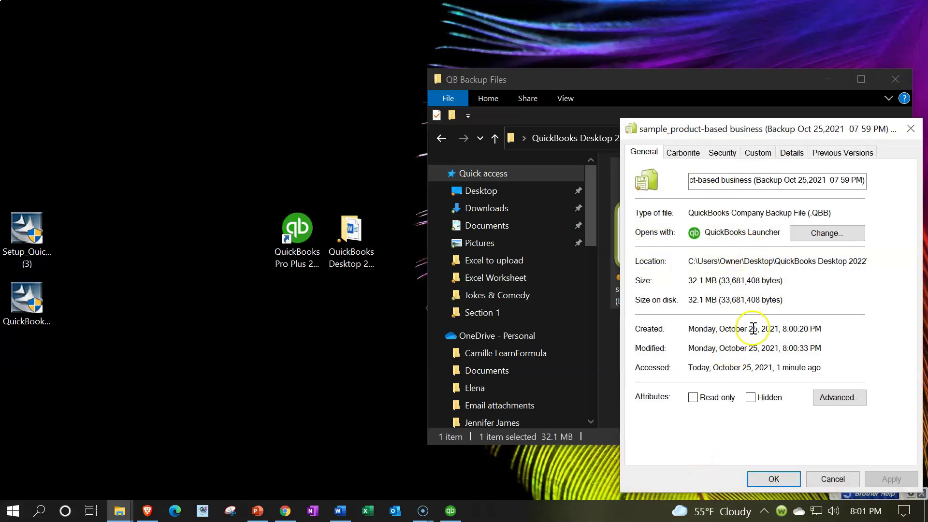
pyautogui.click(820, 220)
pyautogui.click(906, 122)
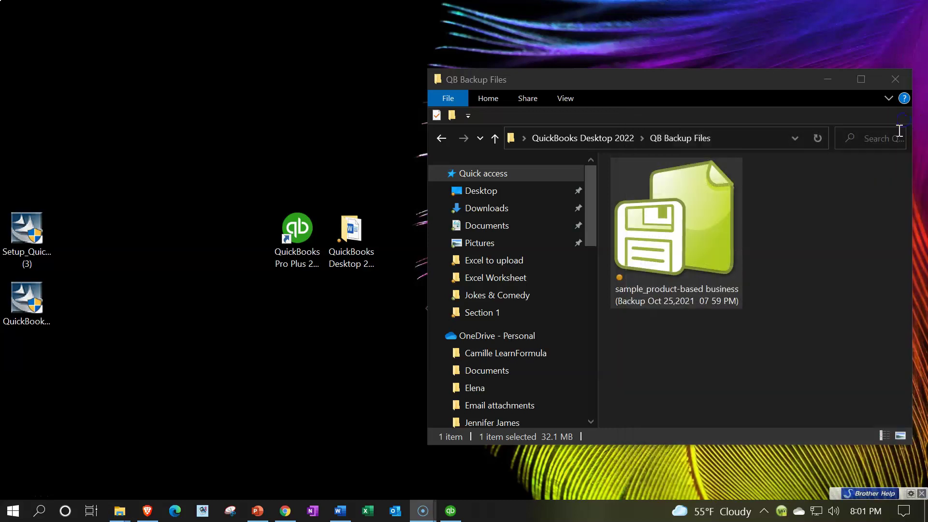
pyautogui.click(329, 263)
pyautogui.click(654, 269)
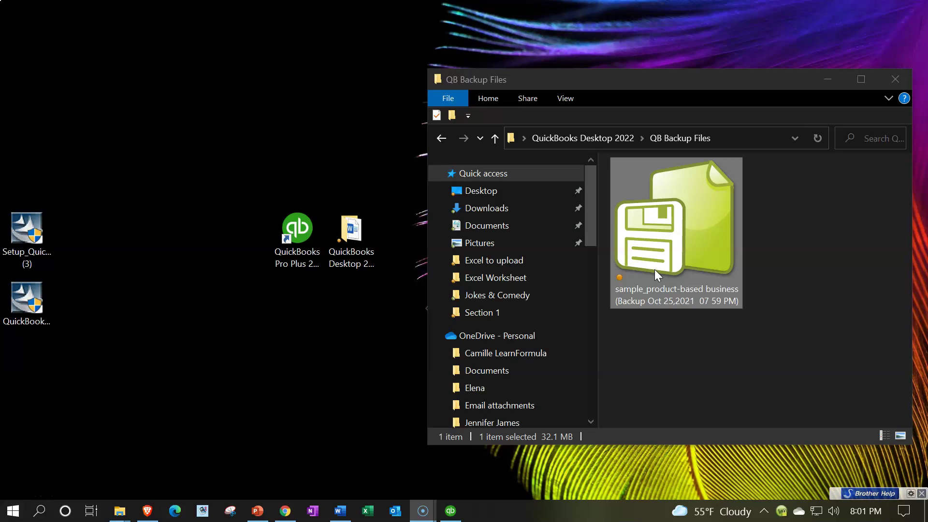
# Open the QB Data Files folder in QuickBooks Desktop 2022 and check the file details of the sample_product-based business company file
pyautogui.click(598, 138)
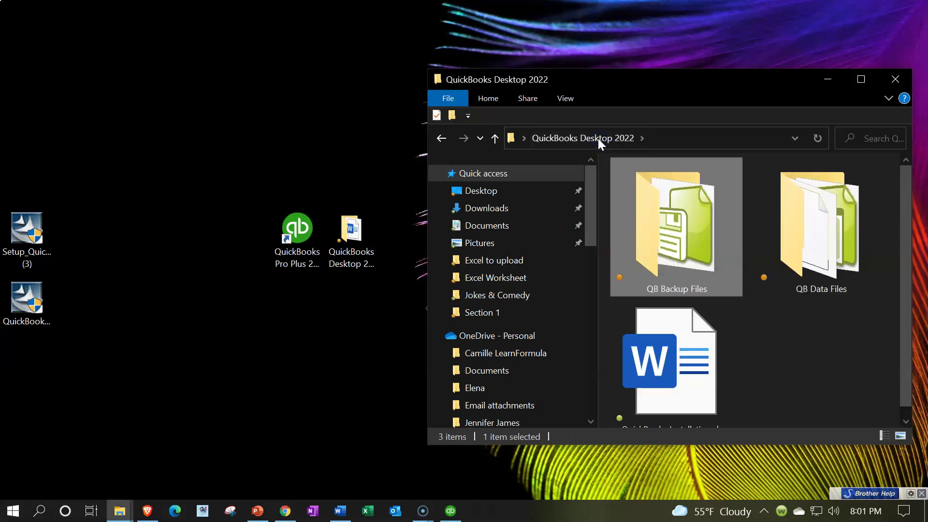
pyautogui.doubleClick(819, 247)
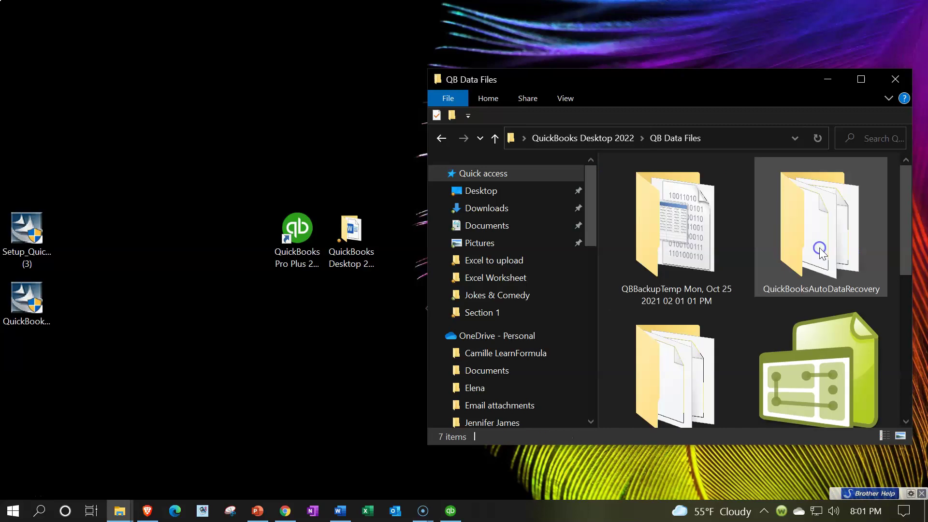
pyautogui.scroll(-3, 819, 262)
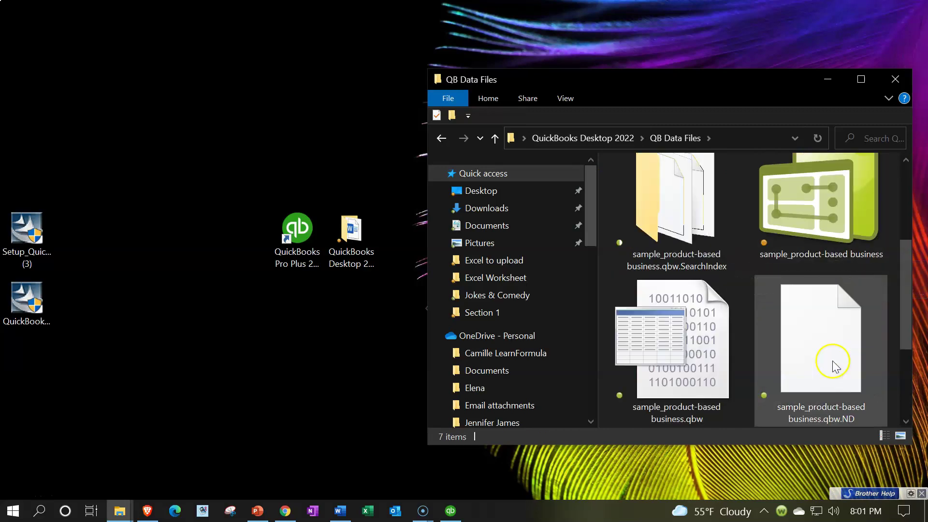
pyautogui.scroll(1, 831, 233)
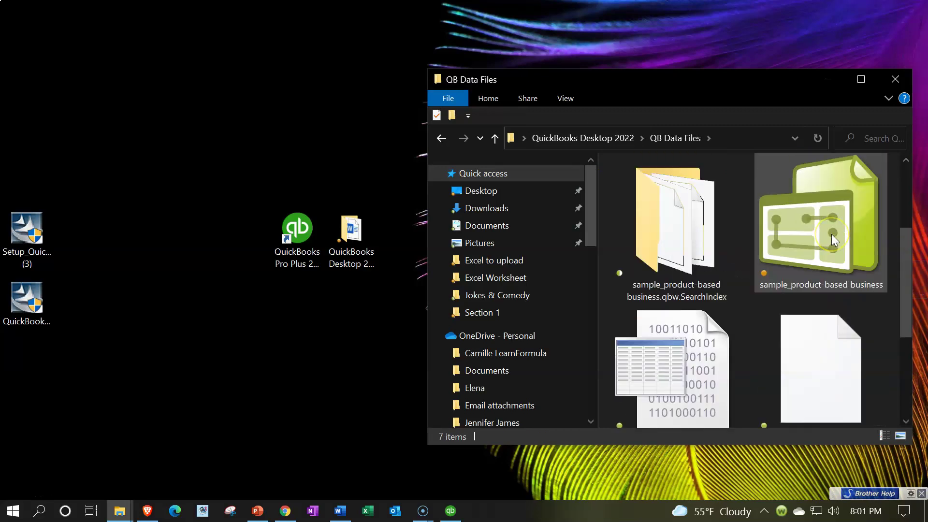
pyautogui.moveTo(831, 234)
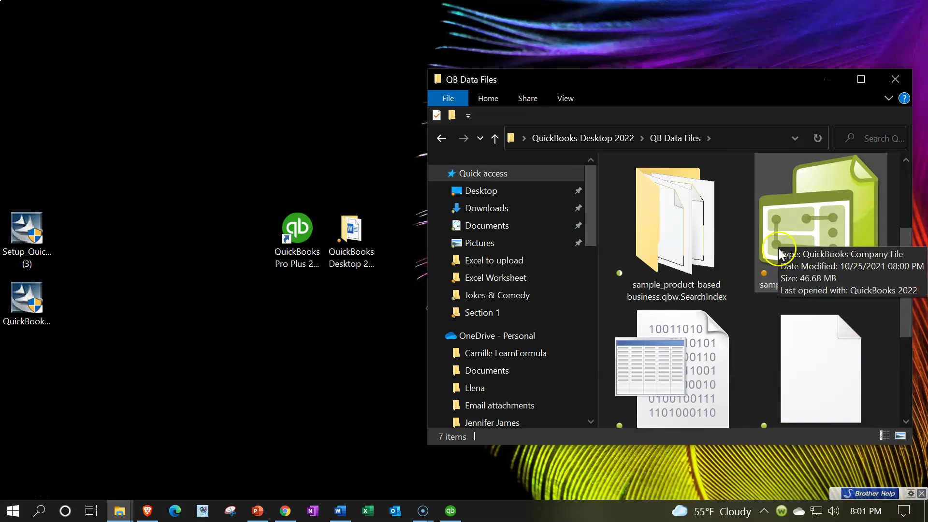
# Launch QuickBooks Pro Plus 2022 from the desktop
pyautogui.doubleClick(312, 237)
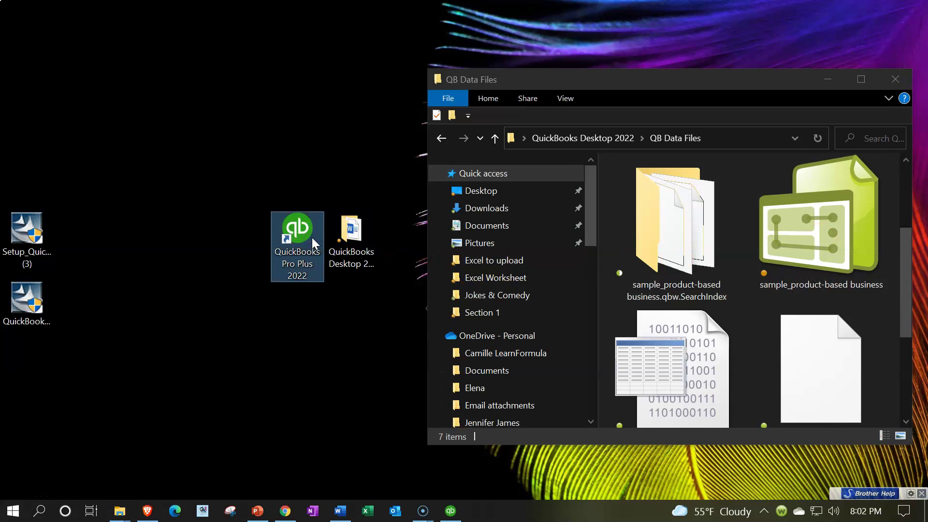